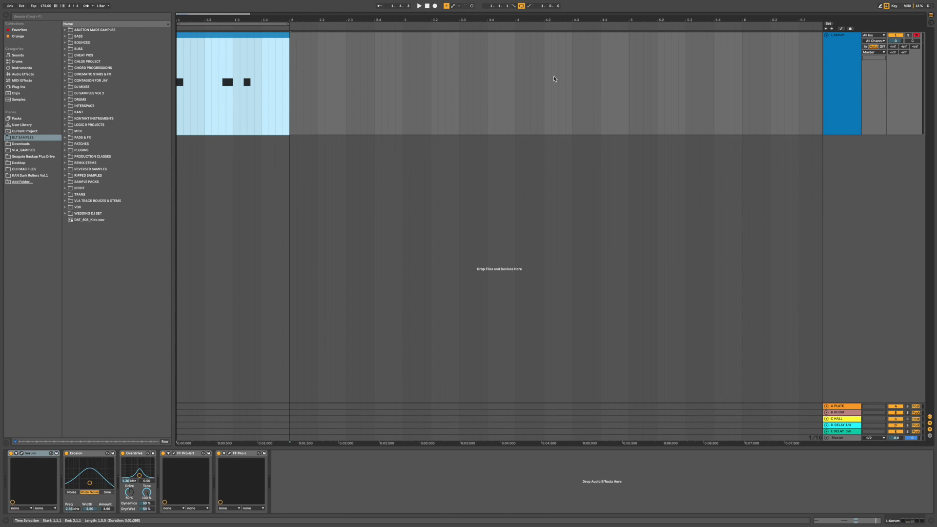
Play the kick clip and show the Serum editor with the SCEPTRE_KICK preset.
left_click(772, 157)
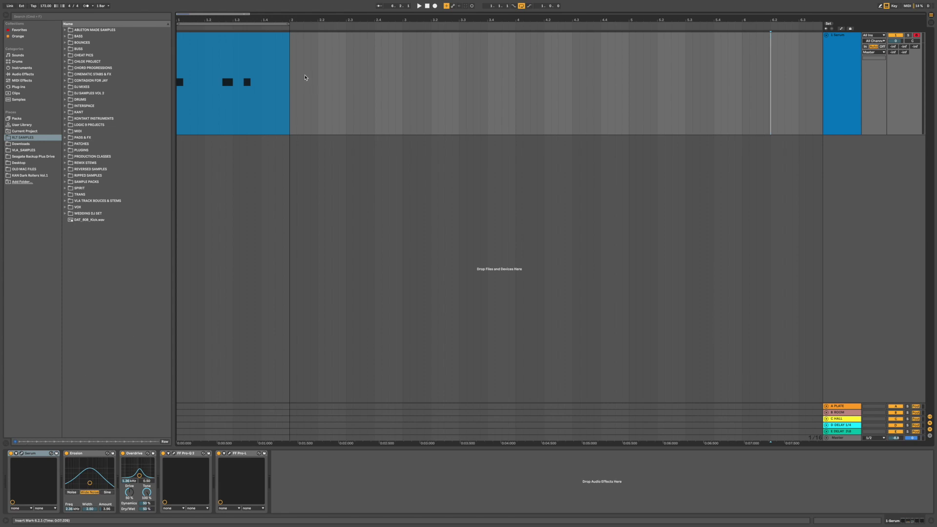
left_click(225, 65)
key("space")
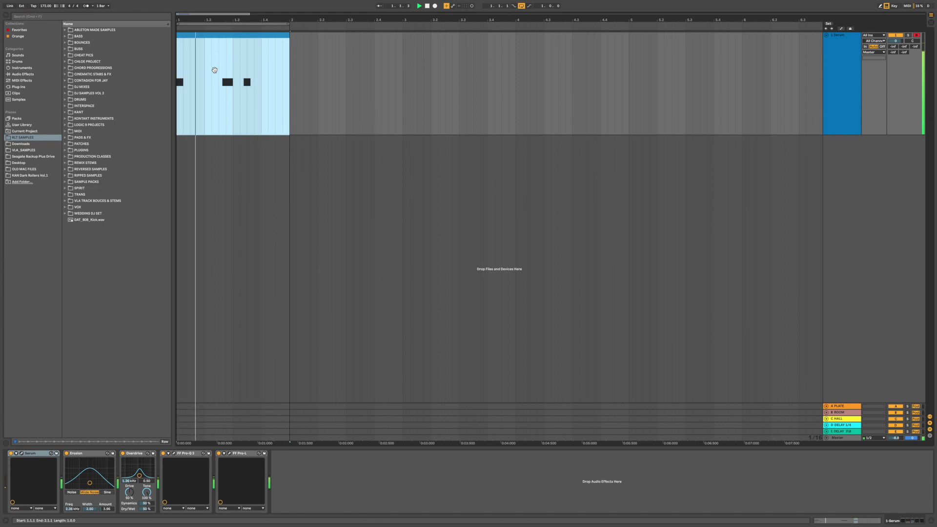
left_click(22, 454)
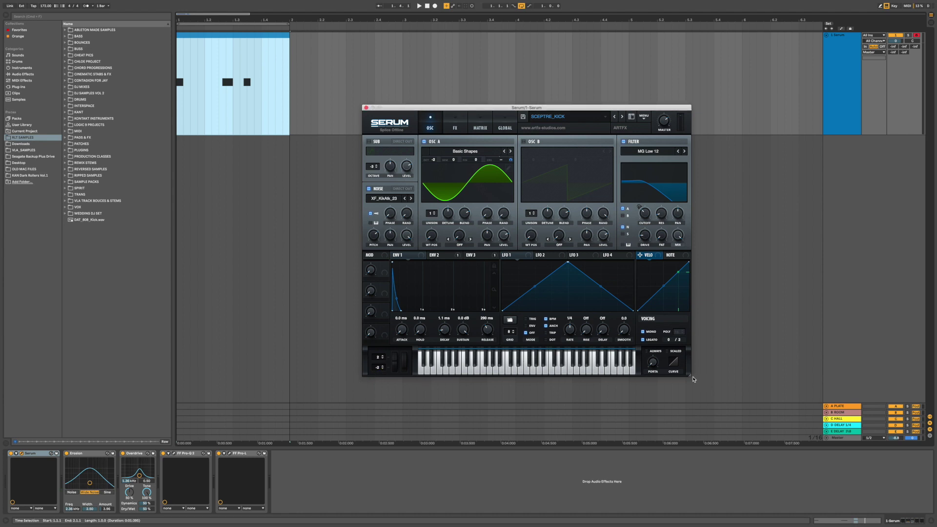
Enlarge the Serum window slightly and display Envelope 1's settings.
left_click_drag(689, 376, 696, 382)
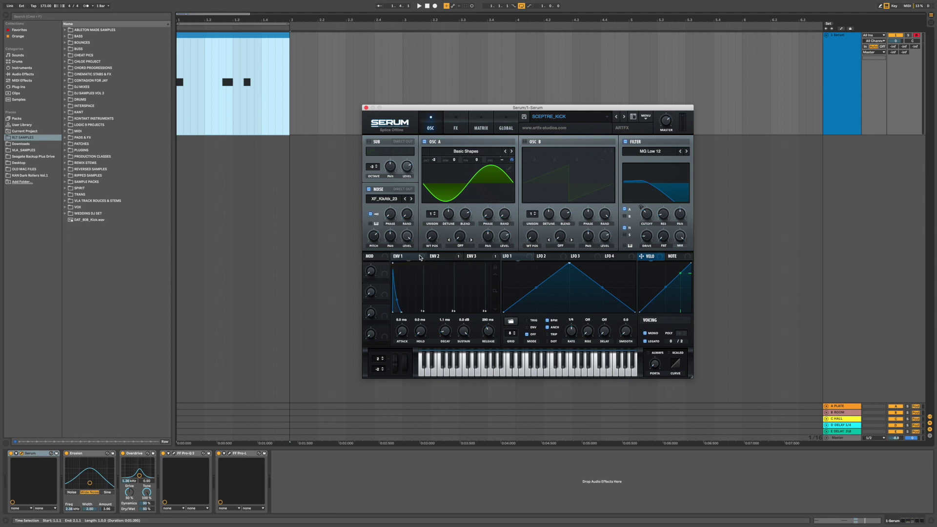
left_click(415, 258)
Unroute oscillators A and N from Serum's filter and switch the filter off.
left_click(625, 210)
left_click(625, 227)
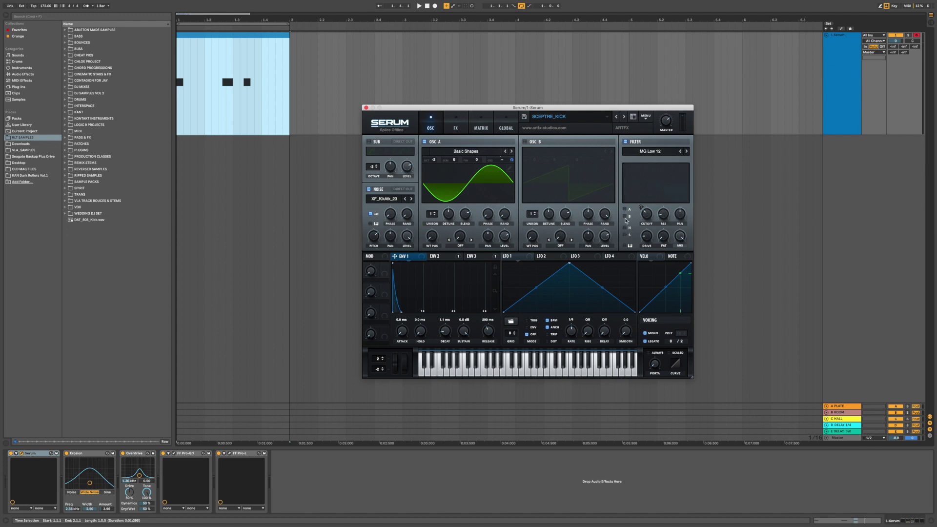
left_click(625, 142)
Check Envelope 2, return to Envelope 1, and switch off the noise oscillator.
left_click(439, 257)
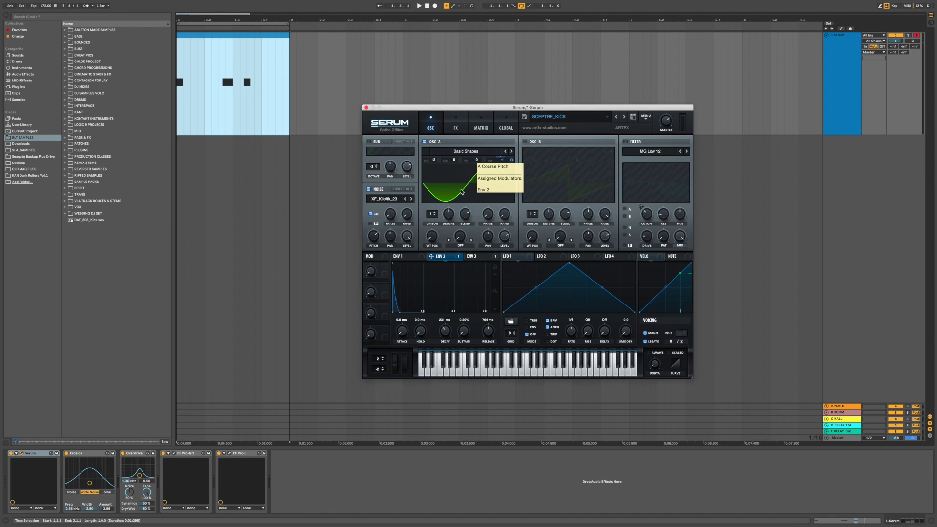
left_click(415, 257)
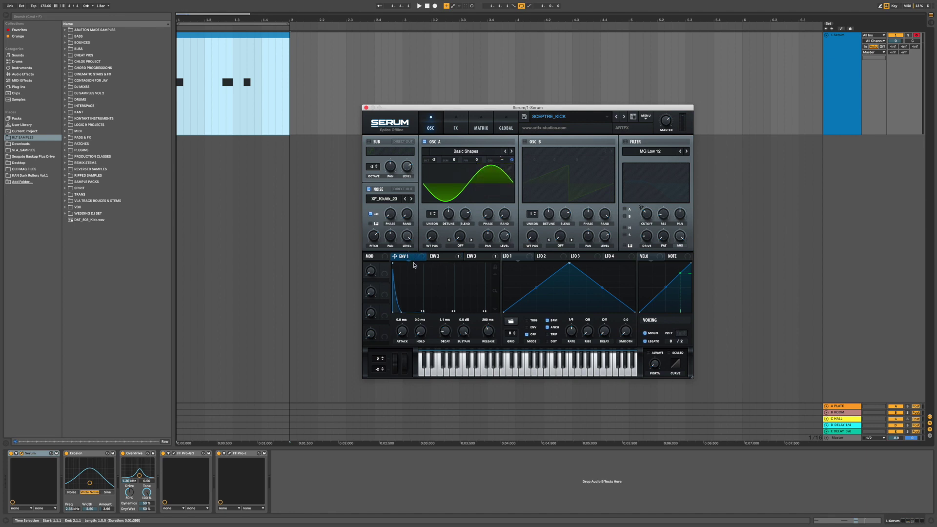
left_click(369, 189)
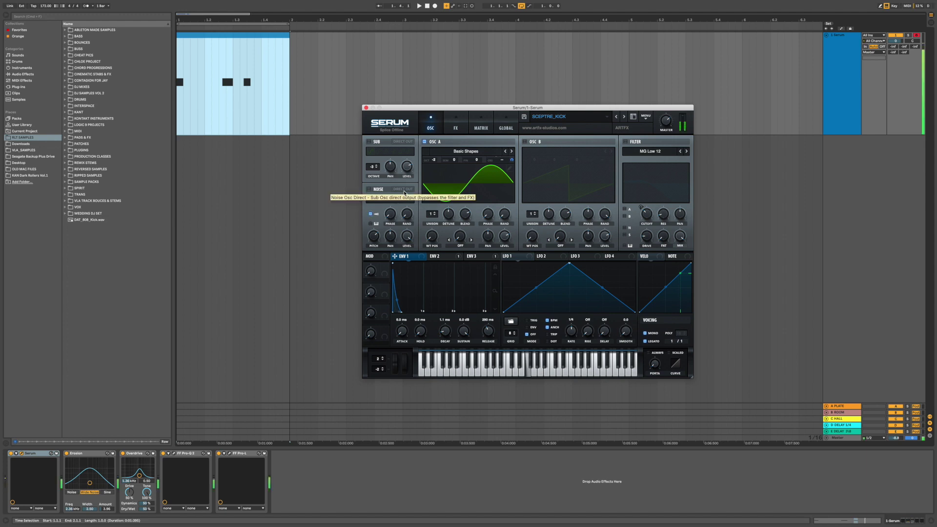
Bypass the Overdrive, Pro-Q 2 and Erosion devices after Serum.
left_click(219, 455)
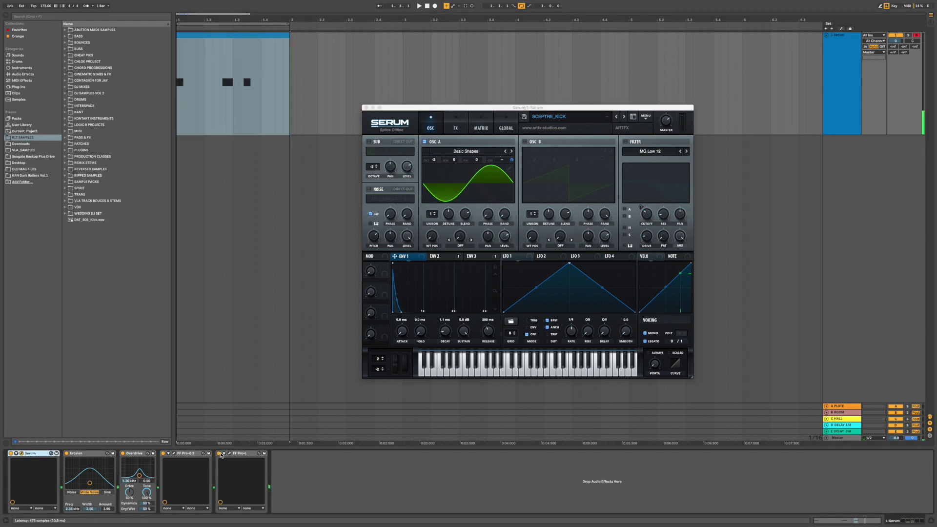
left_click(163, 454)
left_click(122, 454)
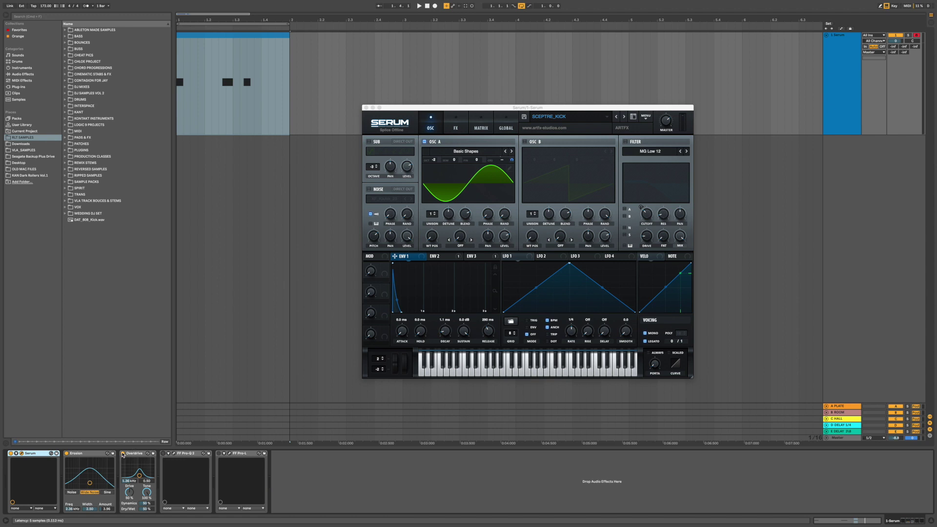
left_click(67, 454)
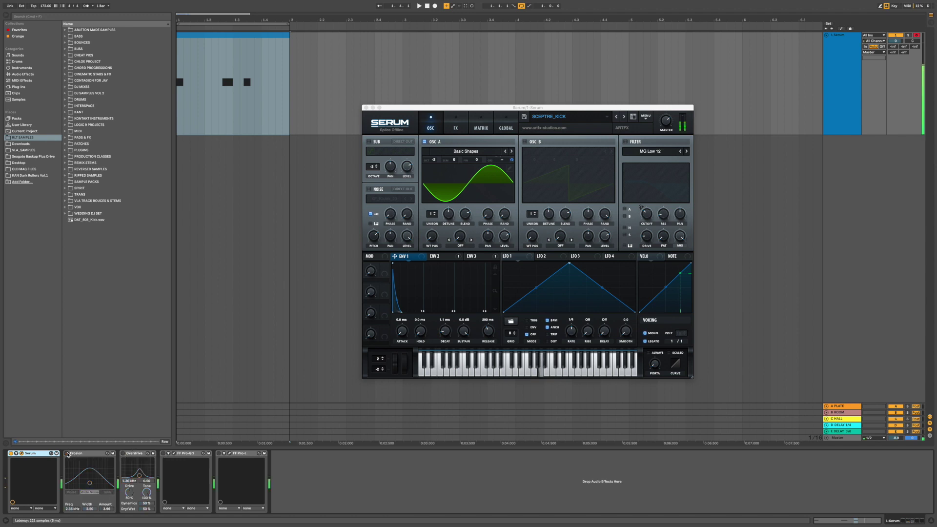
Audition the bare kick one octave up and back down using the computer keyboard.
key("x")
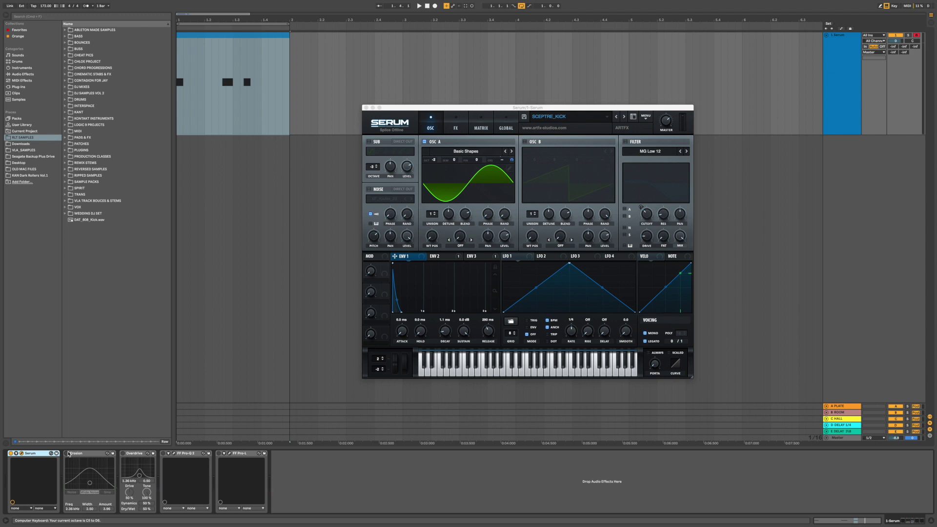
key("a")
key("a")
key("x")
key("a")
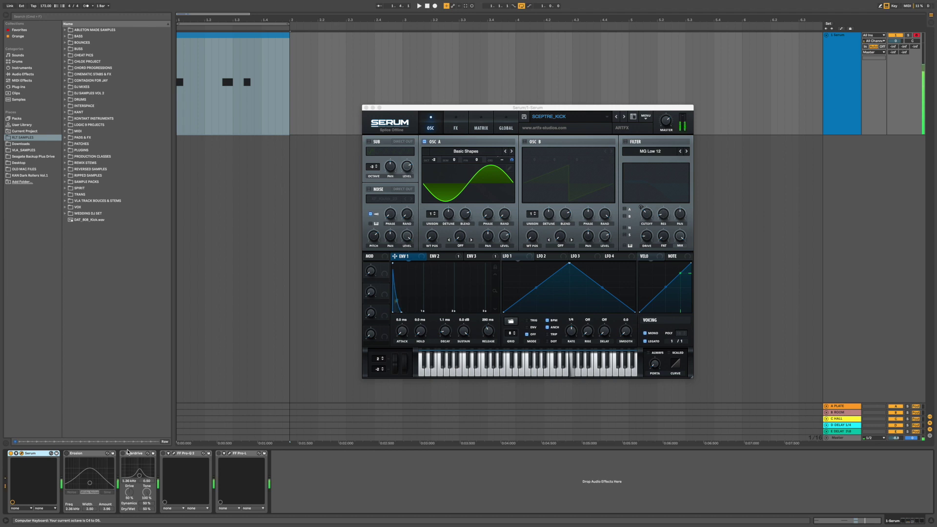
key("a")
key("z")
key("a")
key("a")
key("a")
Lengthen Envelope 1's release to 1.26 s and Envelope 2's pitch decay, then audition.
left_click_drag(400, 312, 441, 313)
key("a")
left_click(445, 258)
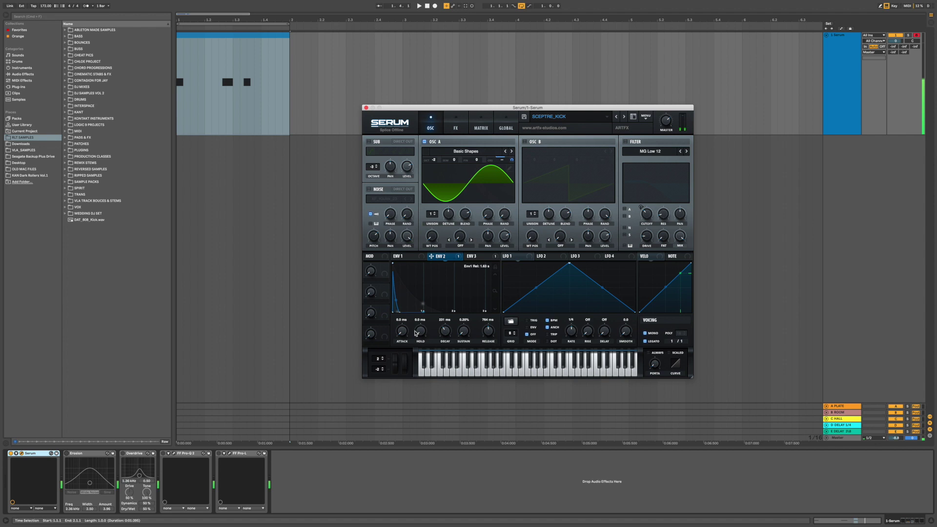
mouse_move(398, 311)
left_mouse_down()
mouse_move(487, 322)
mouse_move(404, 323)
left_mouse_up()
key("a")
key("a")
key("a")
key("a")
key("a")
key("a")
key("a")
key("a")
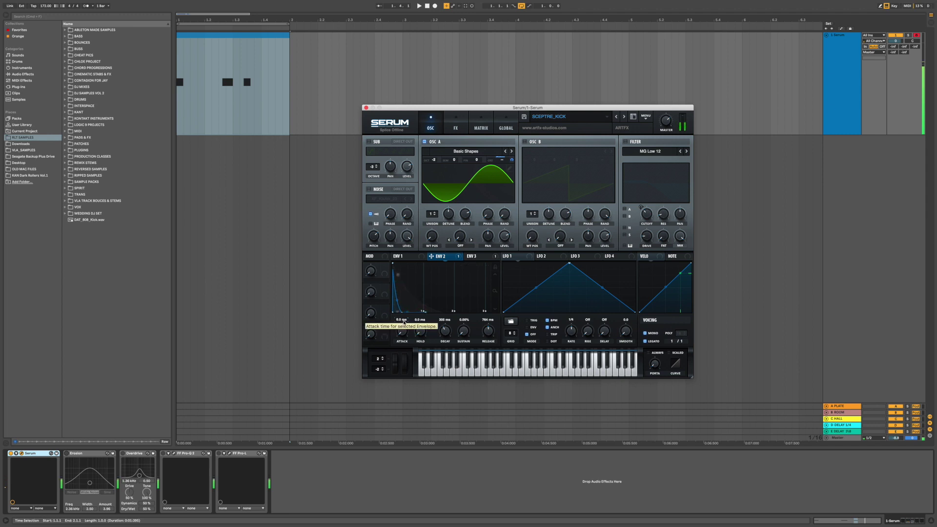
Steepen Envelope 1's decay curve and shorten its release to 480 ms.
left_click(410, 258)
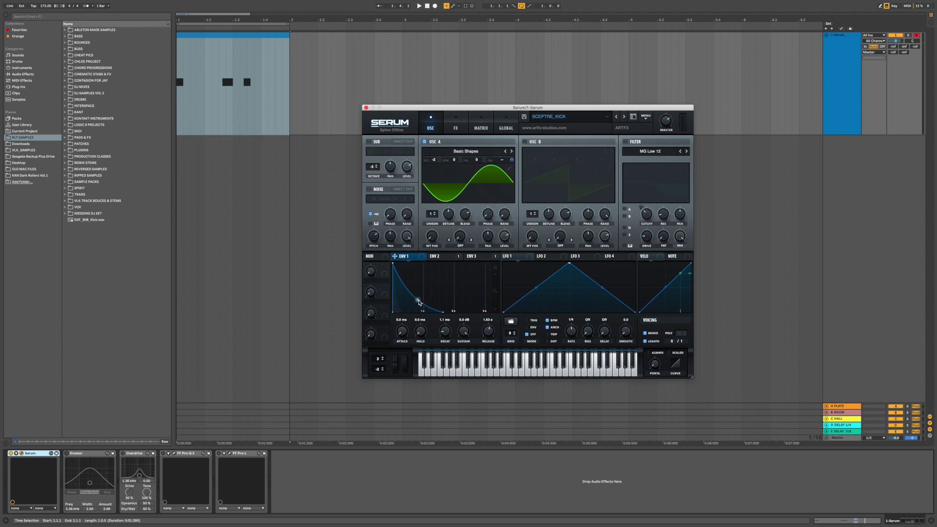
left_click_drag(418, 301, 413, 312)
key("a")
key("a")
key("a")
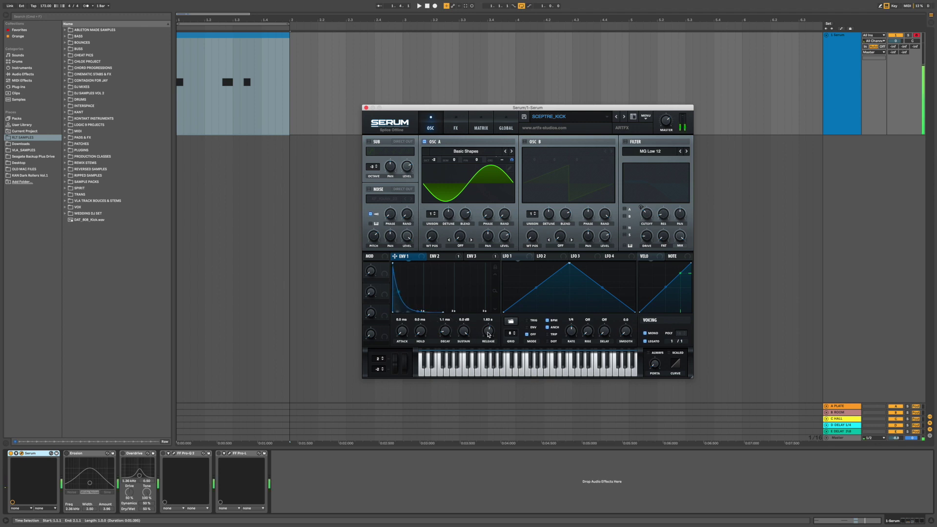
left_click_drag(488, 335, 485, 338)
key("a")
Audition the kick an octave lower and higher, then return to Envelope 2.
key("z")
key("a")
key("a")
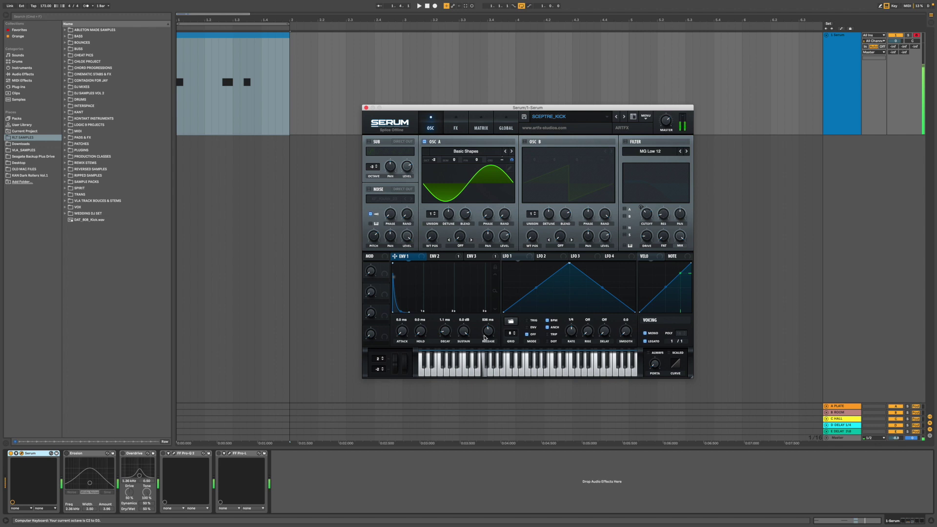
key("a")
key("x")
key("a")
key("a")
key("a")
left_click(440, 256)
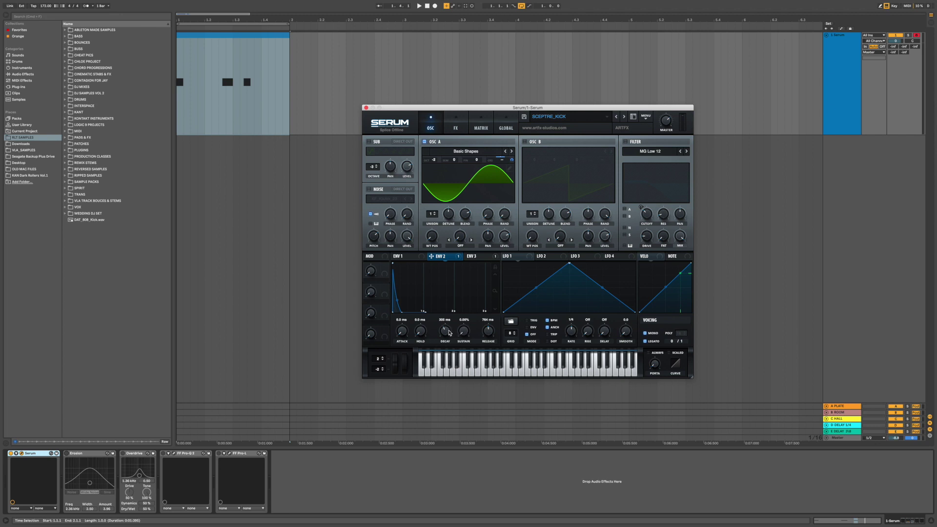
Bring Envelope 2's pitch decay down to about 211 ms, auditioning the kick across octaves.
key("a")
scroll(450, 333, "down", 3)
key("a")
key("a")
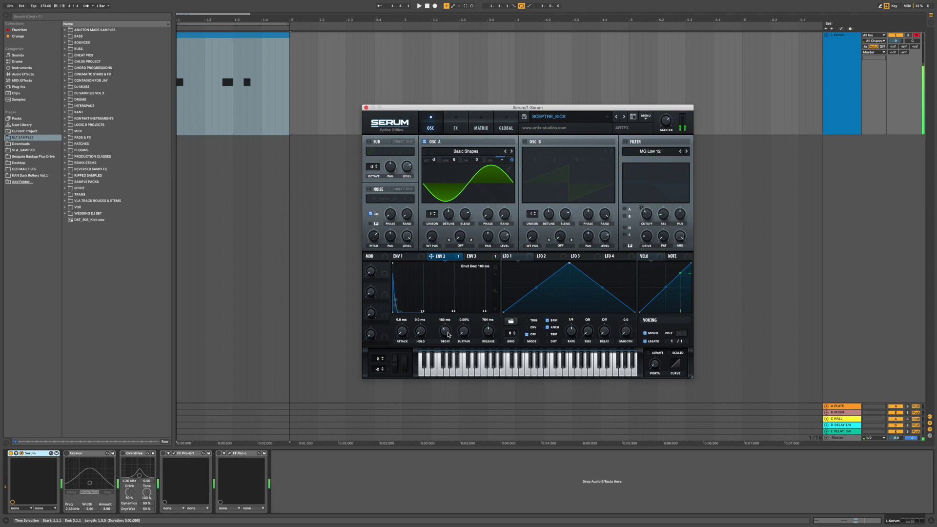
key("a")
key("a")
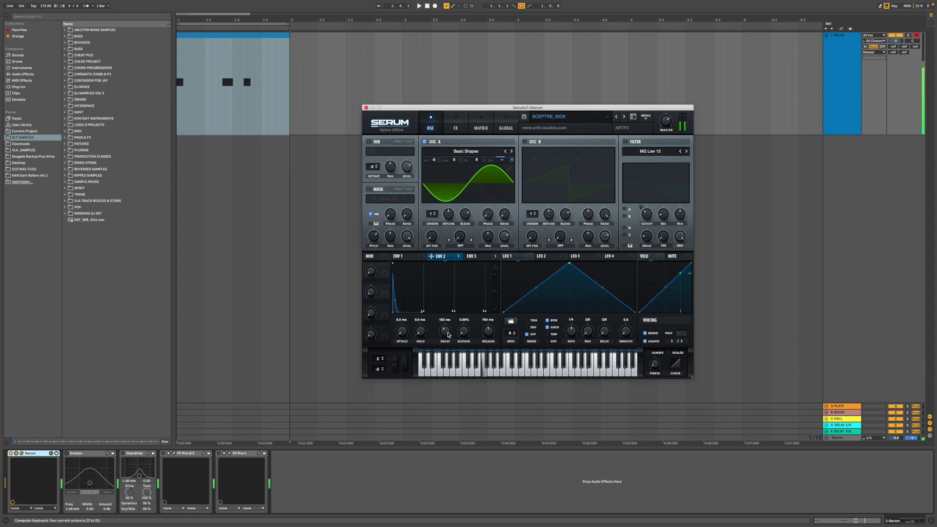
scroll(448, 333, "up", 3)
key("a")
scroll(448, 333, "up", 1)
key("a")
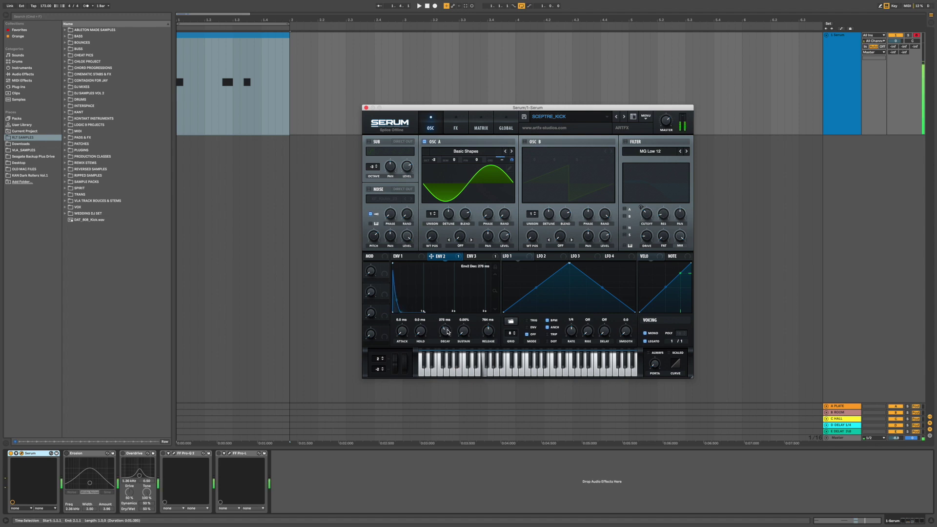
key("a")
scroll(448, 332, "down", 2)
key("a")
key("x")
key("a")
key("a")
scroll(448, 333, "down", 2)
key("a")
scroll(448, 333, "down", 2)
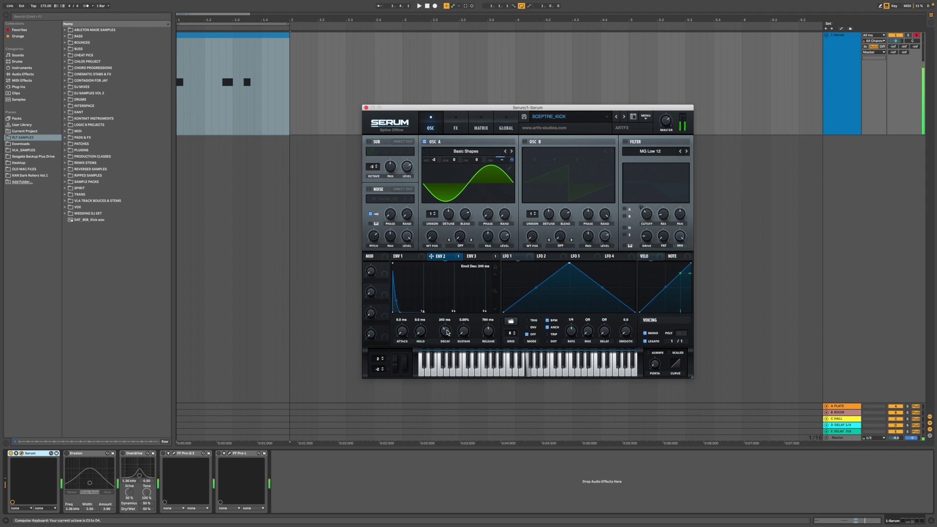
key("a")
key("a")
key("a")
key("a")
key("a")
key("a")
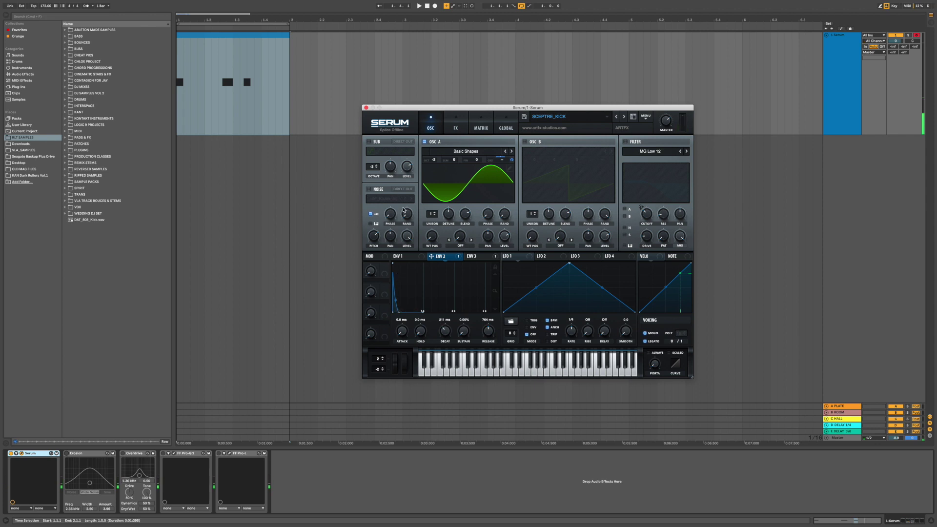
Re-enable the noise oscillator and load the XF_KikAtk_24 sample from Attacks_Kick.
left_click(369, 189)
left_click(393, 200)
mouse_move(392, 217)
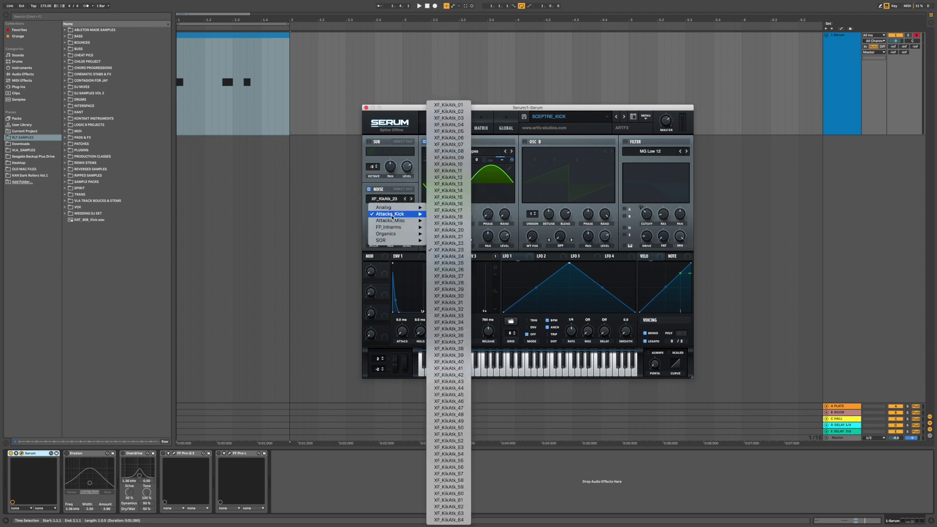
left_click(439, 251)
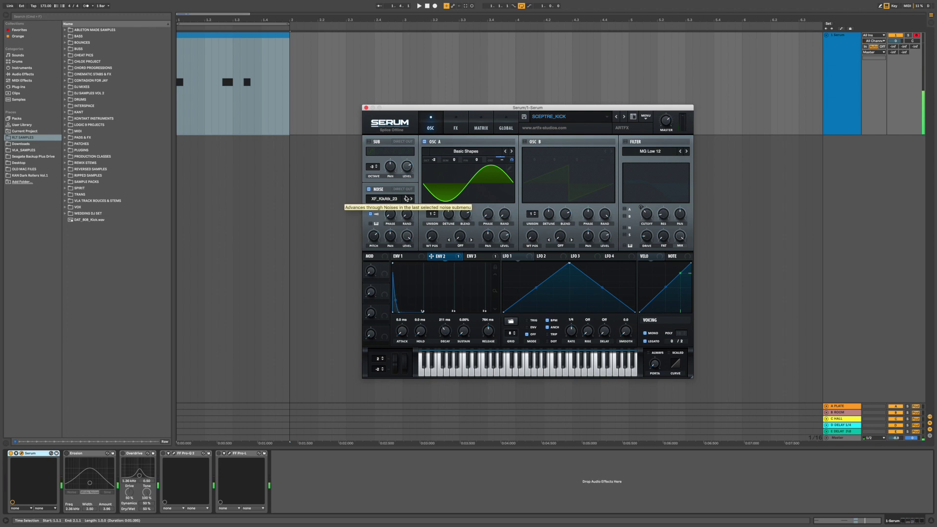
left_click(412, 199)
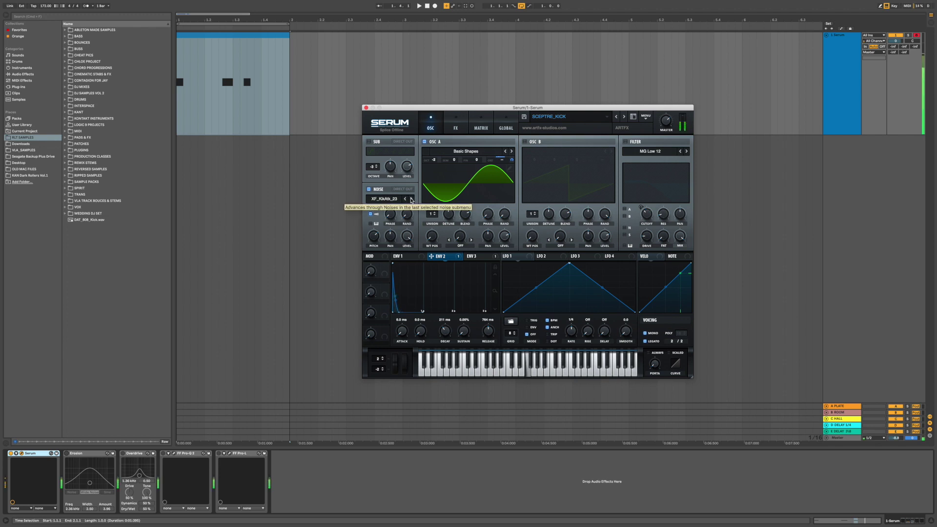
left_click(412, 199)
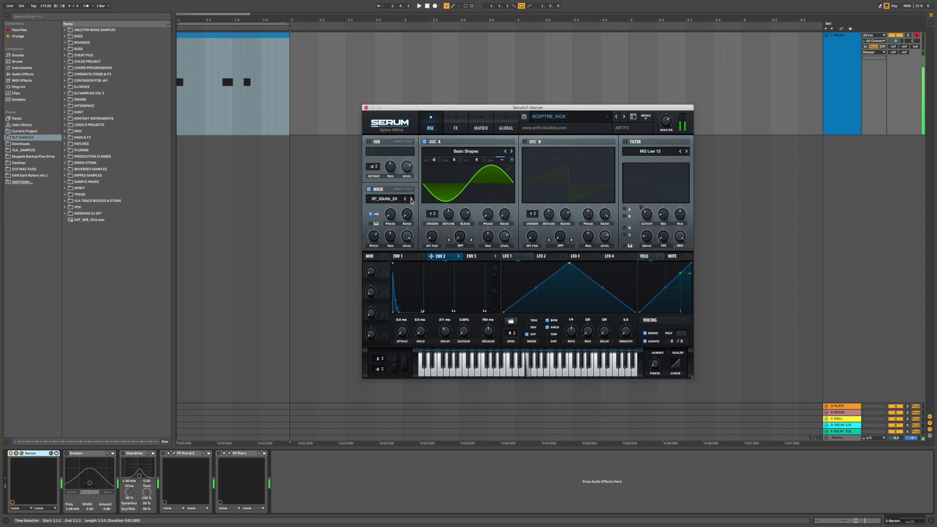
left_click(406, 200)
Show Envelope 3, route oscillators A and B through the MG Low 12 filter, and compare it off and on.
left_click(477, 259)
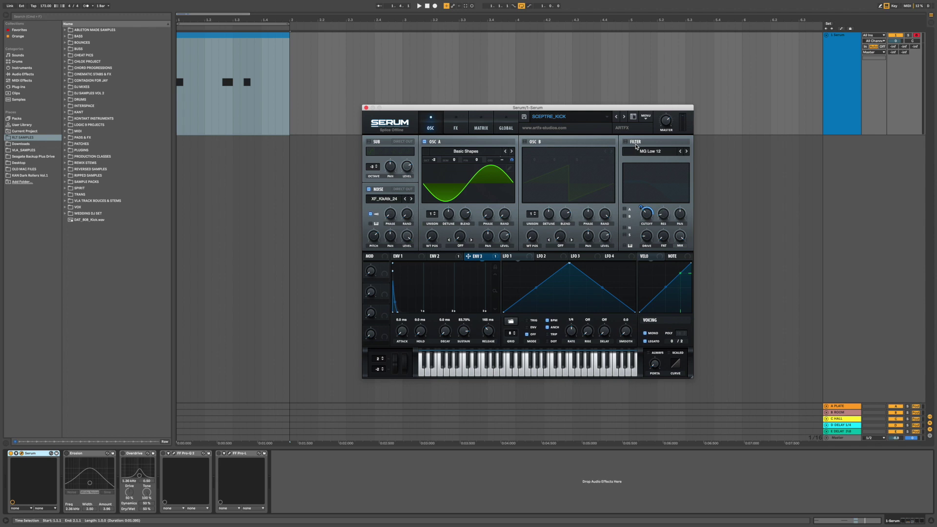
left_click(626, 209)
left_click(625, 216)
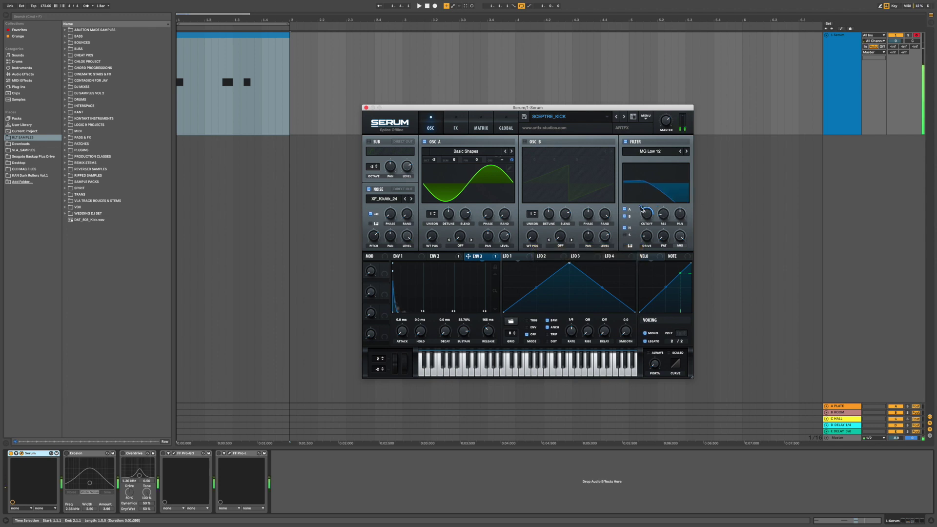
left_click(626, 142)
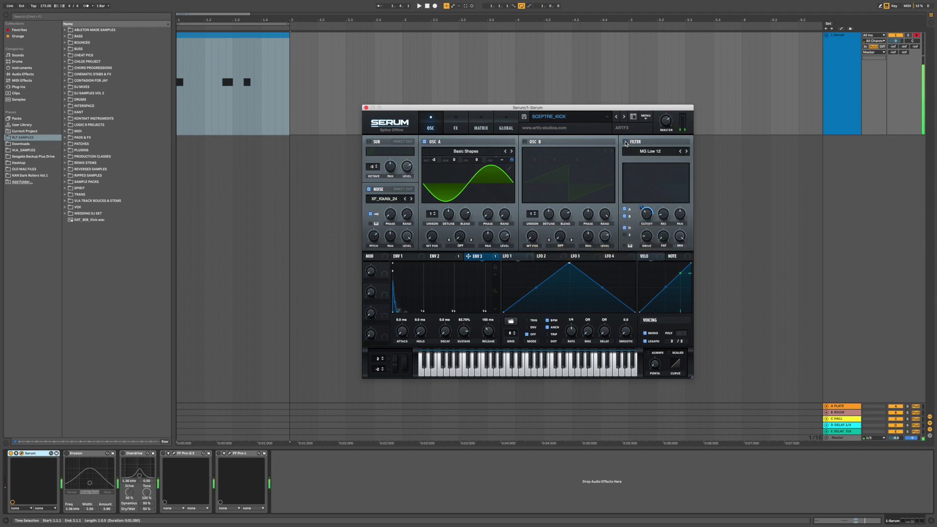
left_click(626, 143)
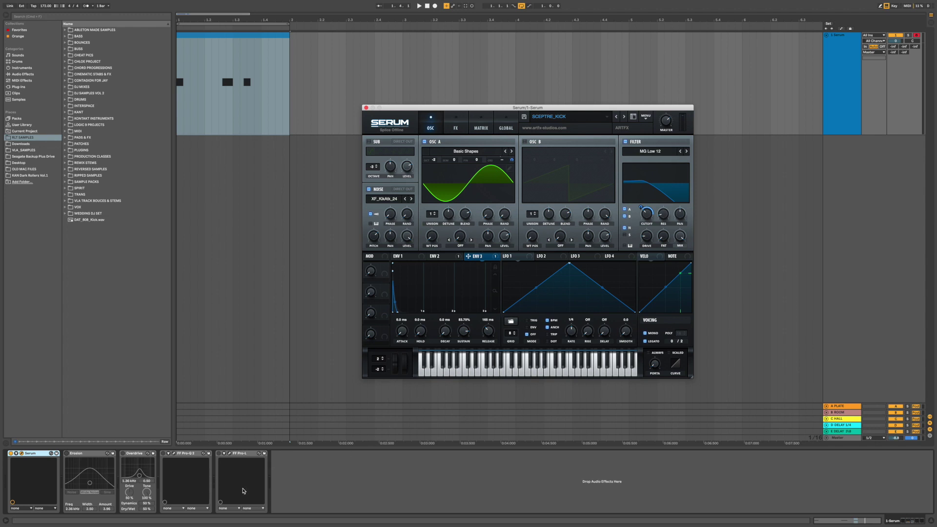
Turn the Erosion device back on and play the kick twice through it.
left_click(81, 456)
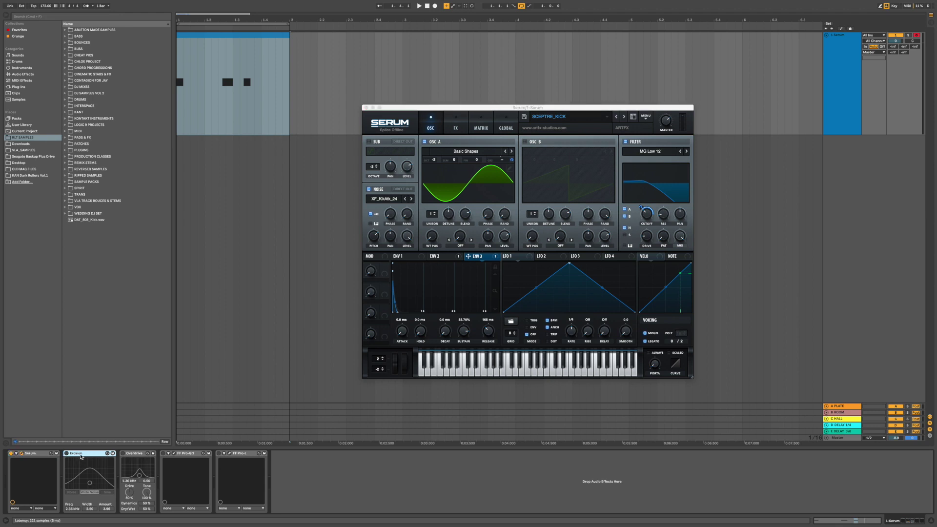
left_click(67, 454)
key("a")
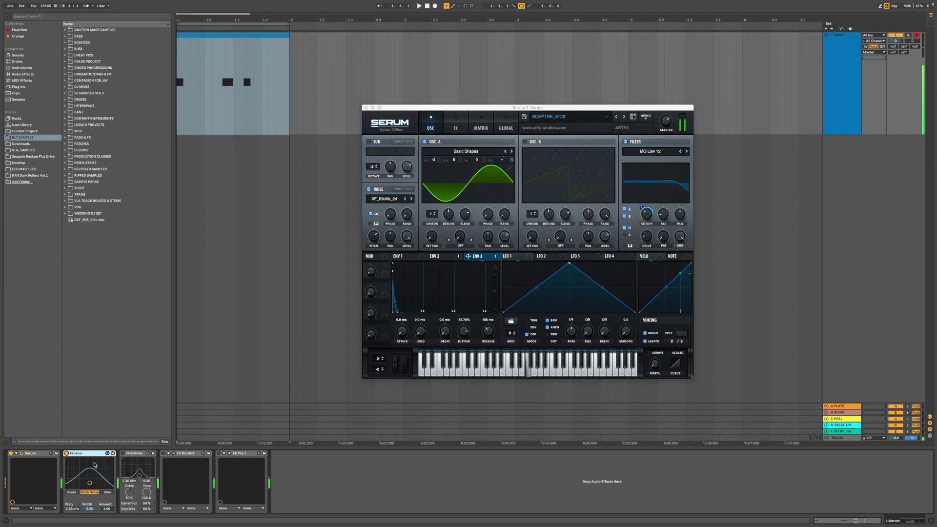
key("a")
key("a")
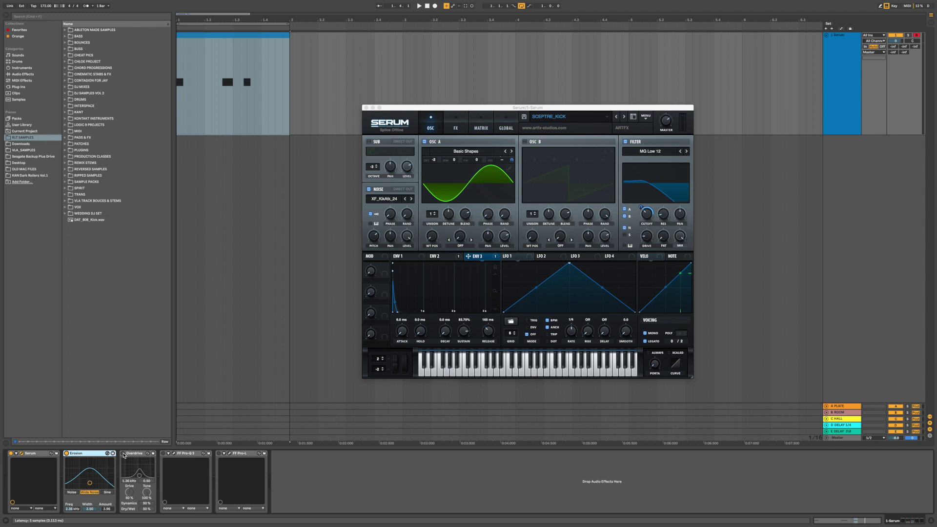
Enable Overdrive, set Drive to 50%, and lower its band frequency to about 639 Hz.
left_click(123, 454)
left_click_drag(126, 494, 135, 503)
left_click(140, 476)
left_click_drag(139, 476, 140, 476)
left_click_drag(139, 476, 139, 475)
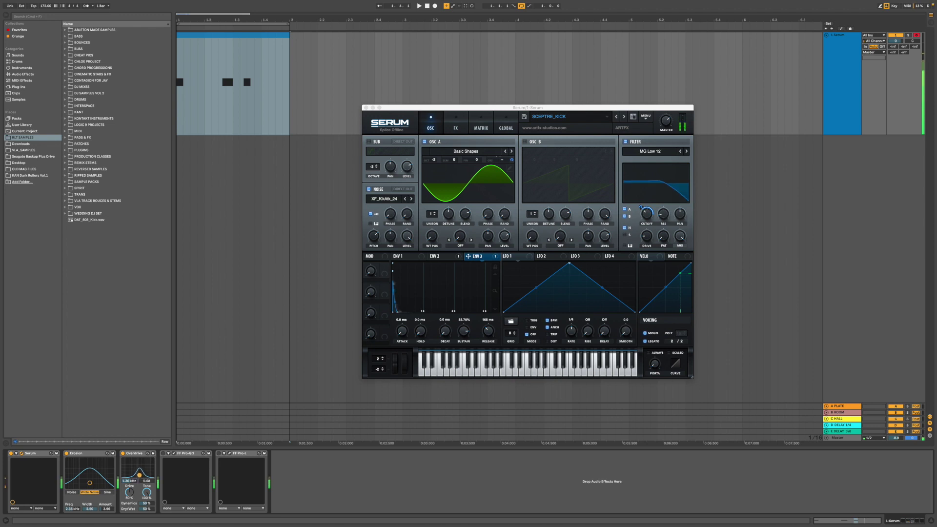
Enable Pro-Q 2 and open its window, open Pro-L and move it left, then stop playback.
left_click(164, 453)
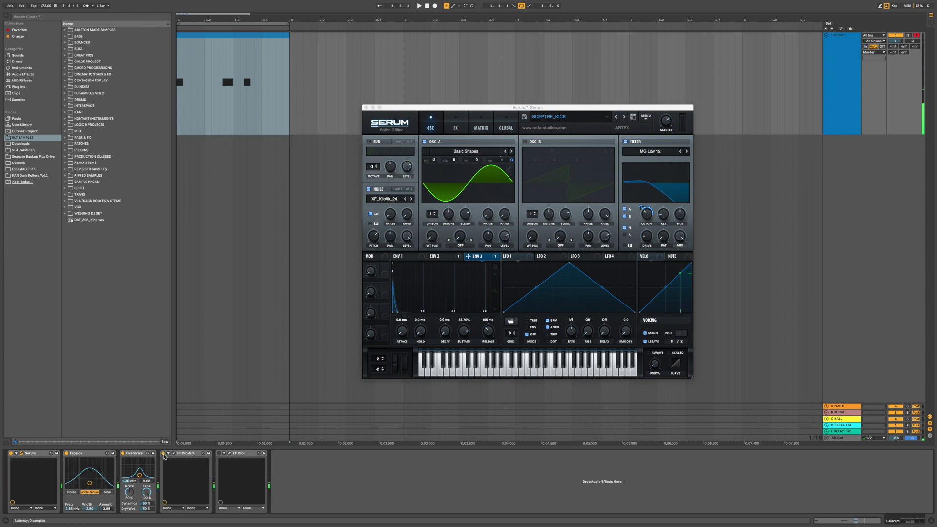
left_click(174, 454)
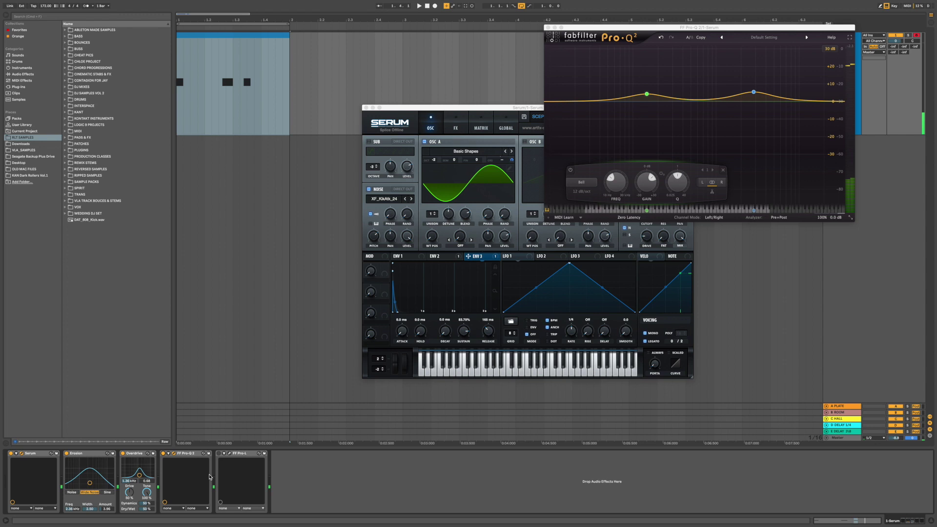
left_click(230, 455)
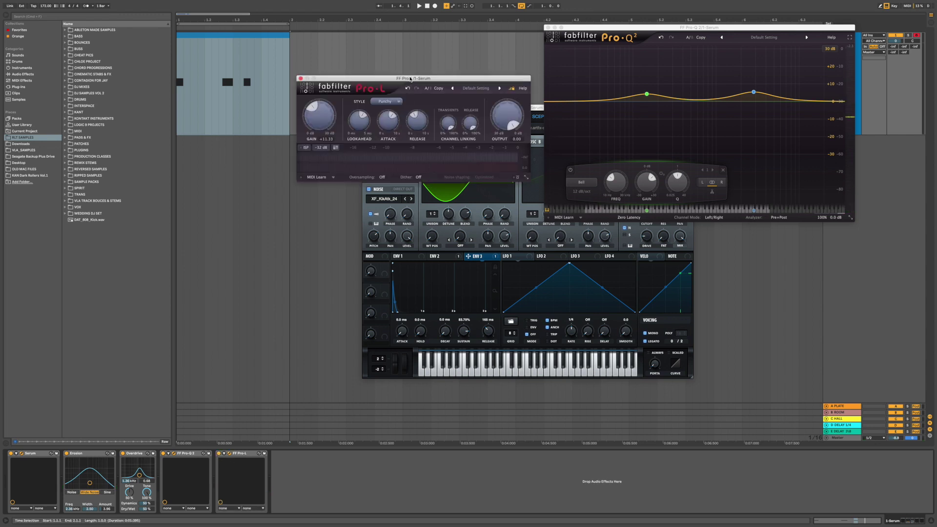
left_click_drag(410, 79, 301, 75)
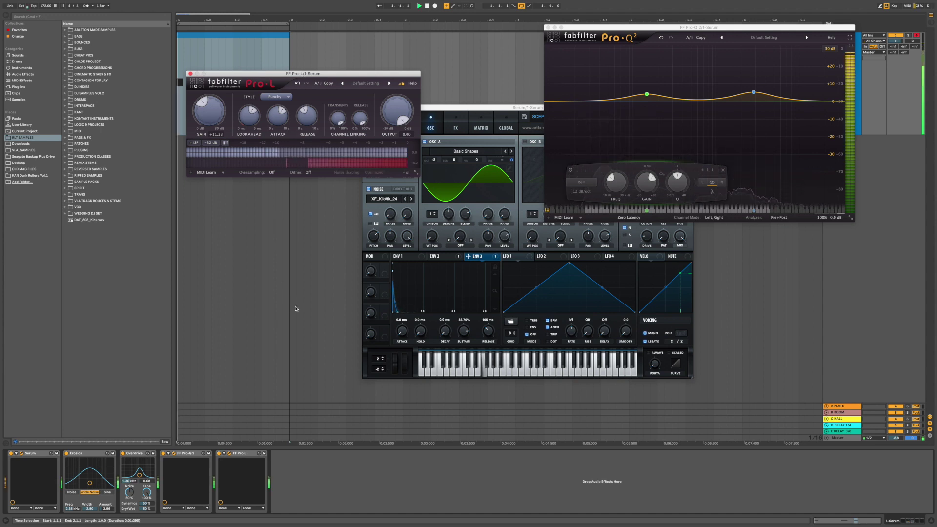
key("space")
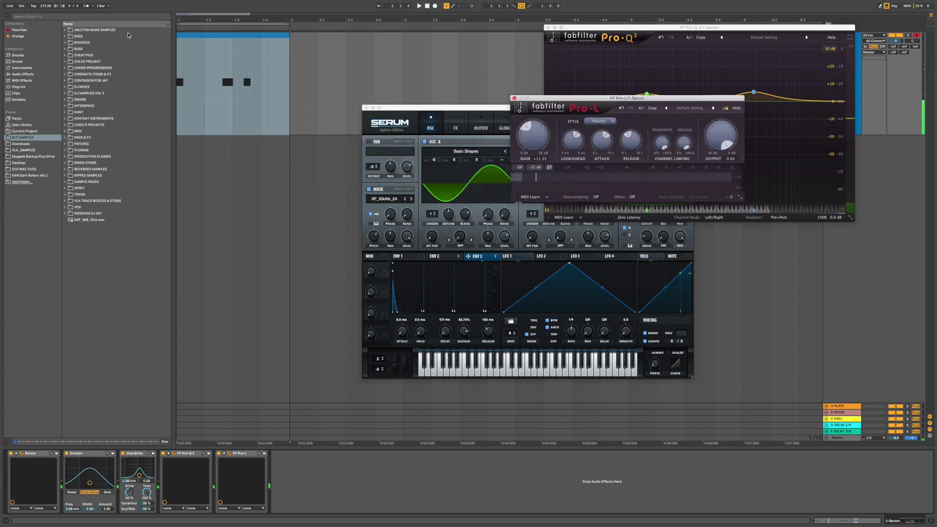
In the piano roll, transpose the first note up and test its length, ending at 1.1.3.
double_click(208, 35)
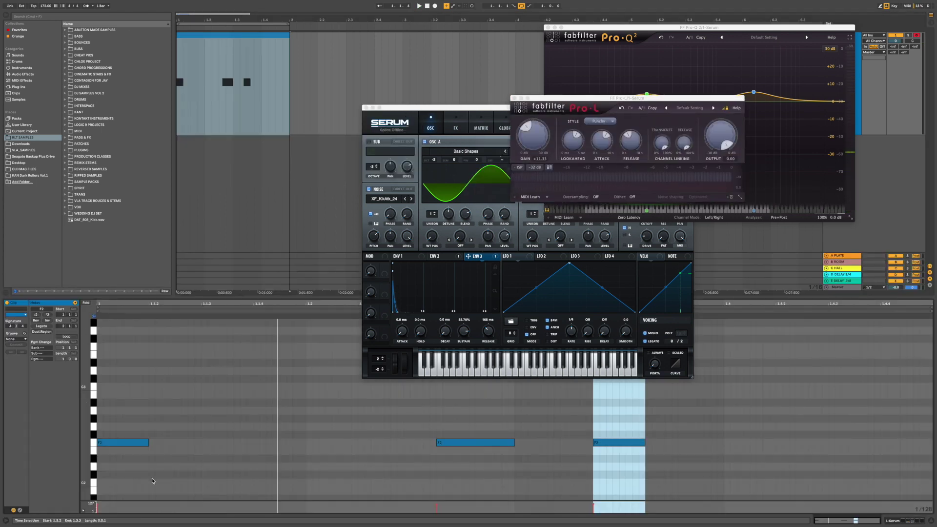
left_click(111, 444)
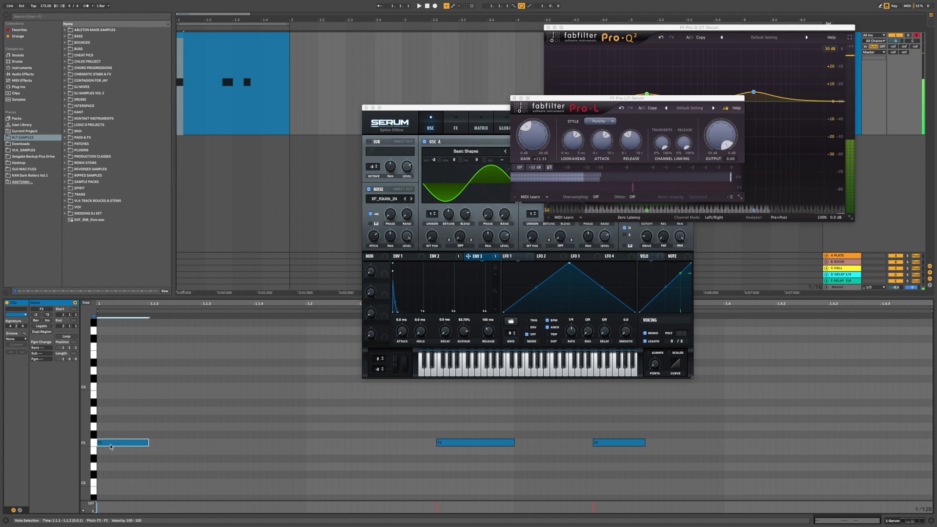
left_click_drag(111, 445, 113, 387)
key("space")
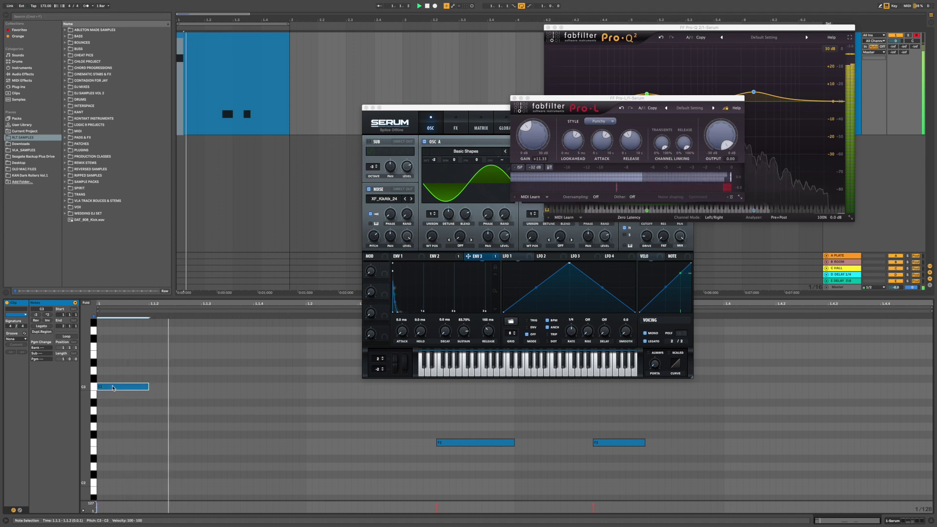
key("space")
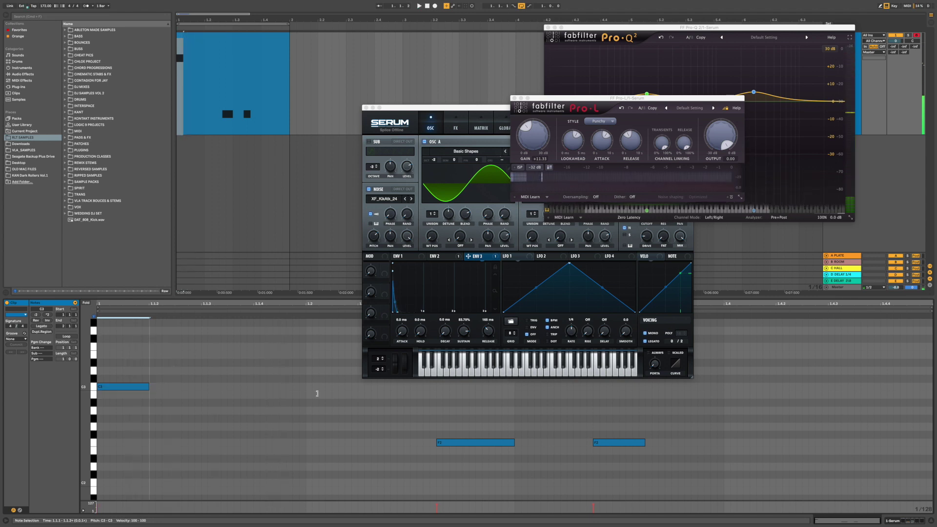
left_click_drag(149, 387, 305, 387)
key("space")
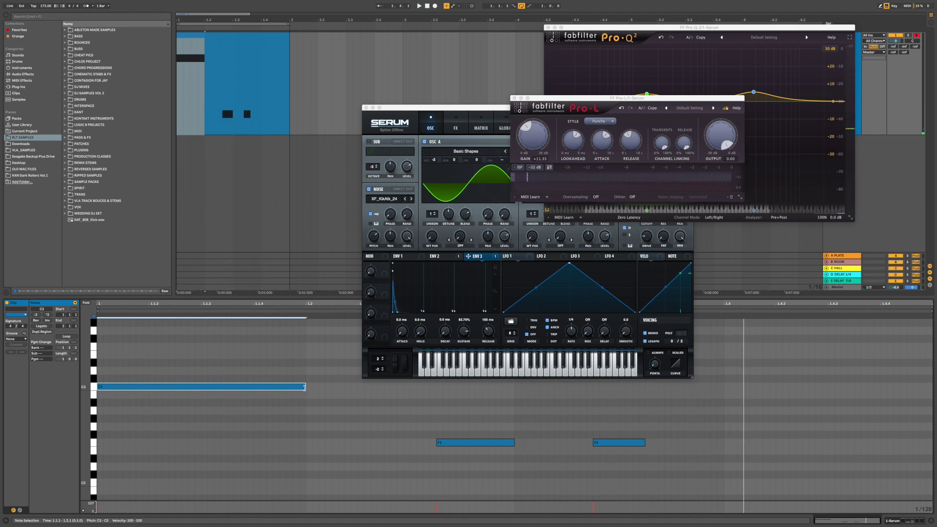
left_click_drag(304, 387, 203, 390)
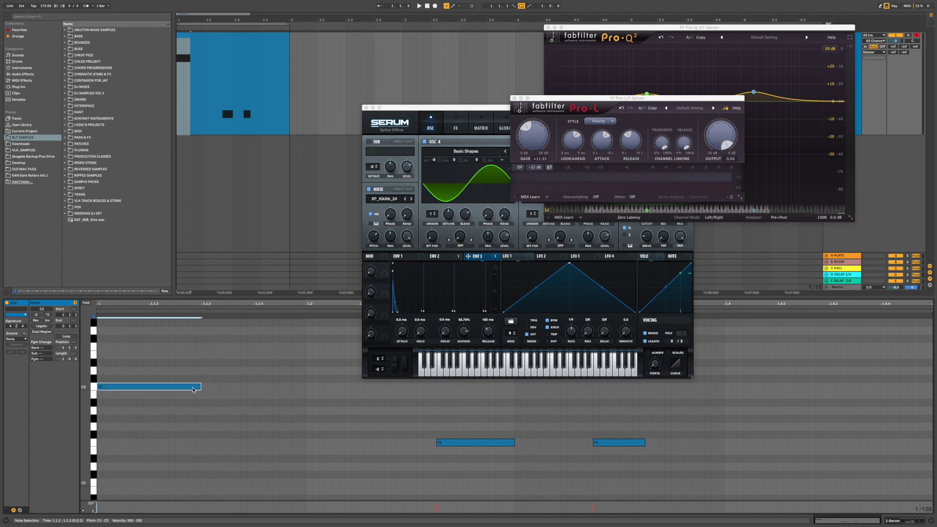
Replace that note with a new, longer first note and play the kick pattern.
double_click(194, 390)
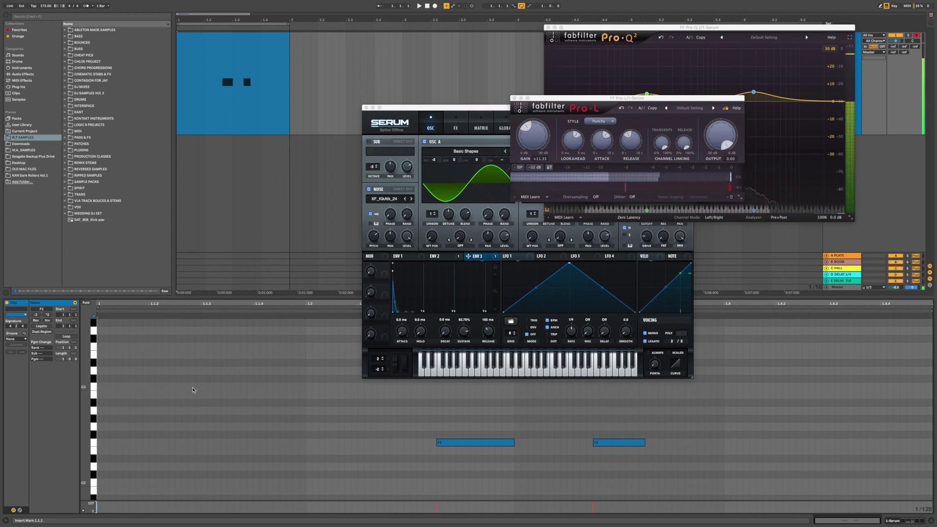
left_click(194, 390)
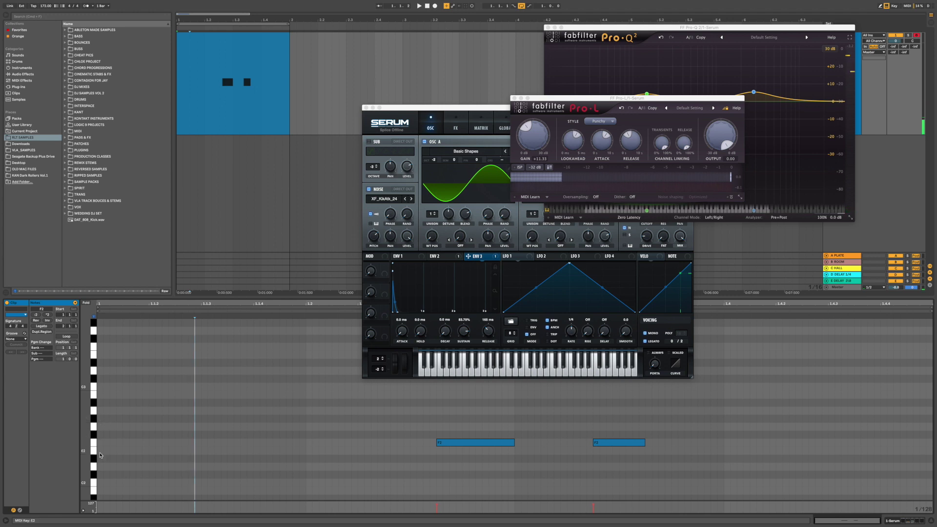
double_click(101, 443)
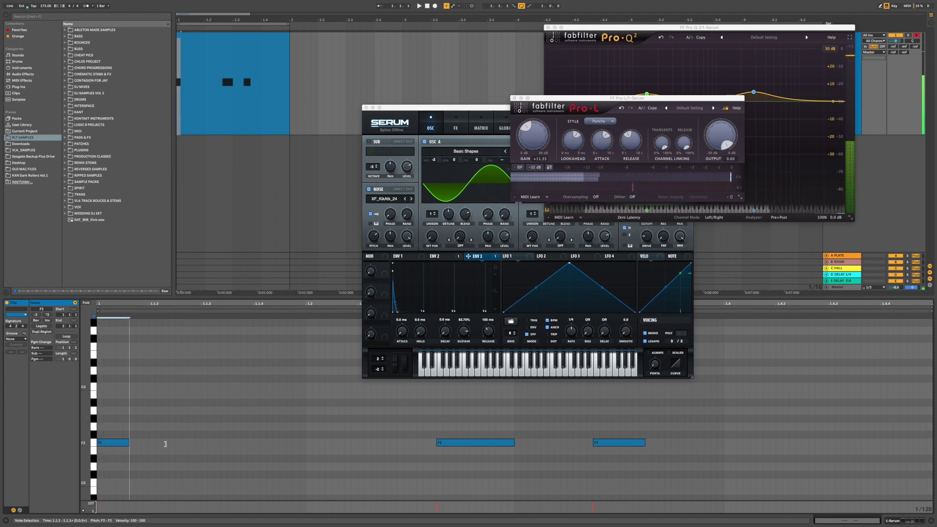
left_click_drag(166, 444, 155, 419)
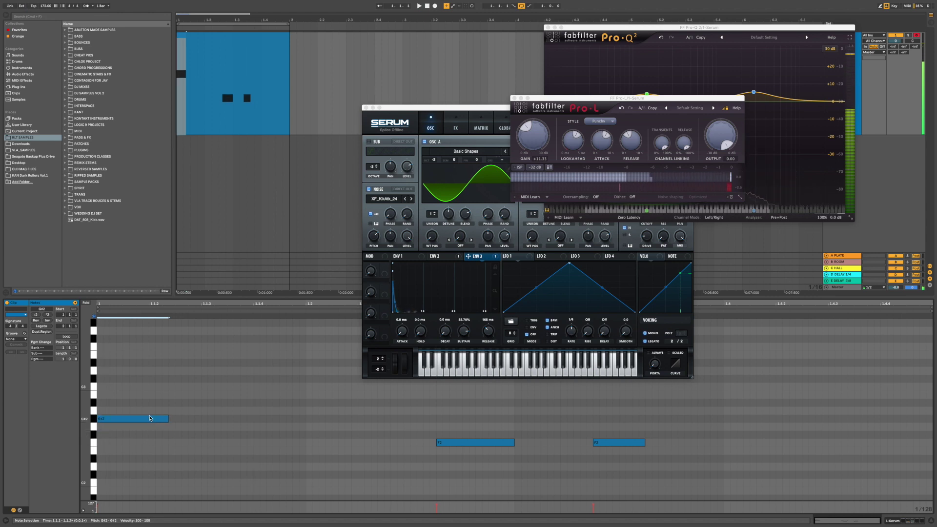
key("space")
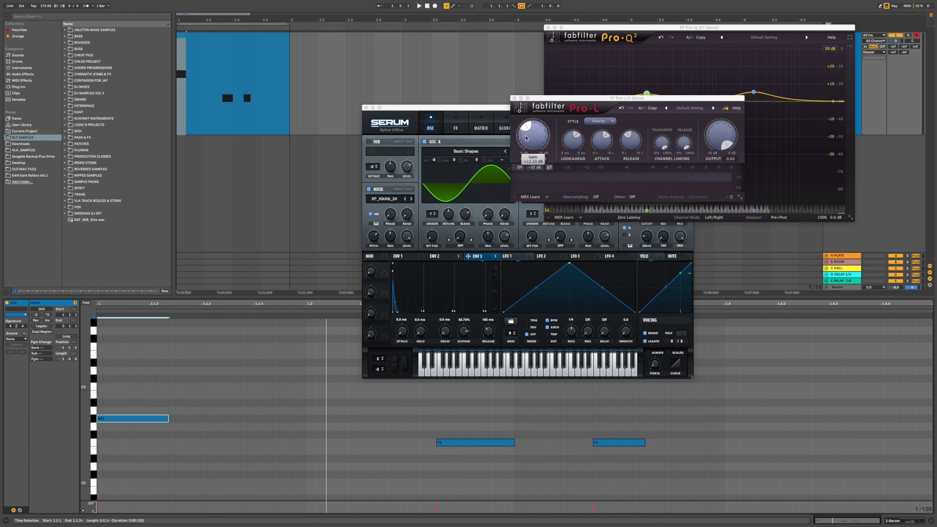
Move the Pro-L window down-left next to Serum, then play the kick pattern.
left_click_drag(547, 99, 282, 161)
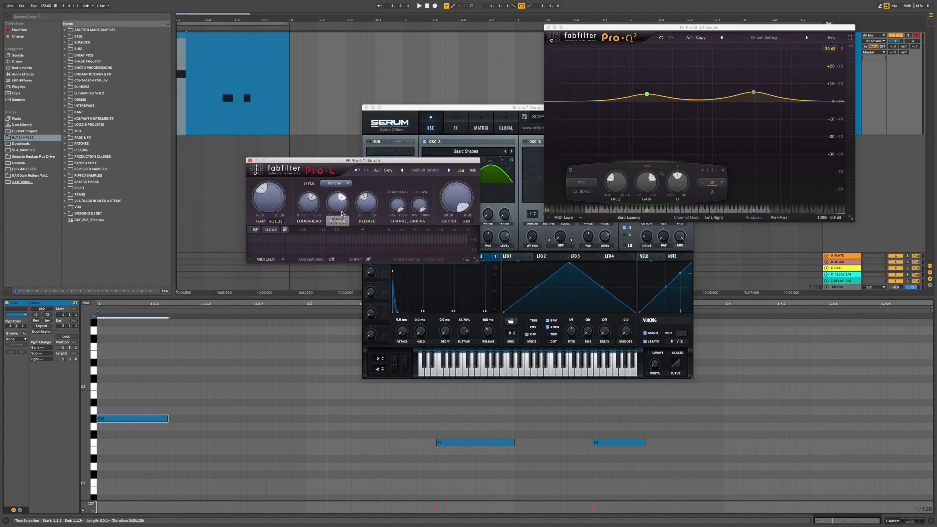
mouse_move(327, 217)
key("space")
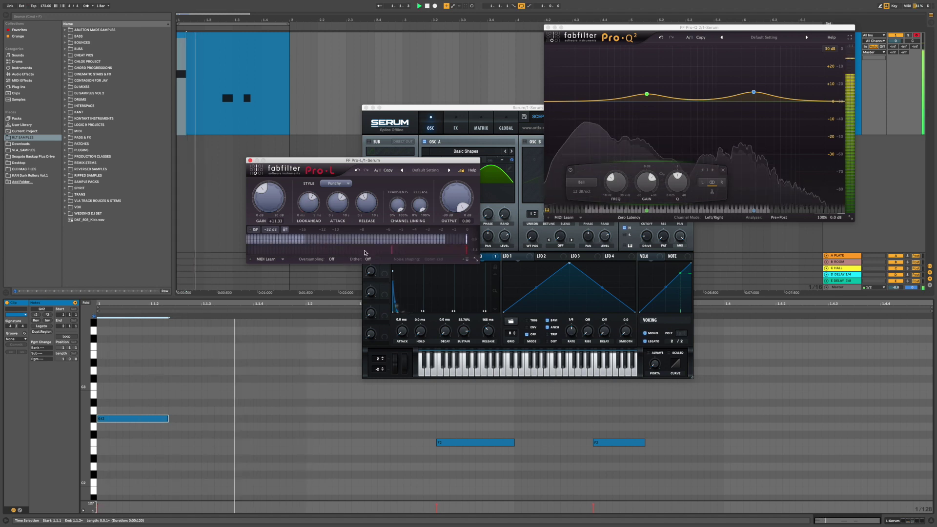
Change Pro-L's oversampling from Off to 4x.
mouse_move(365, 253)
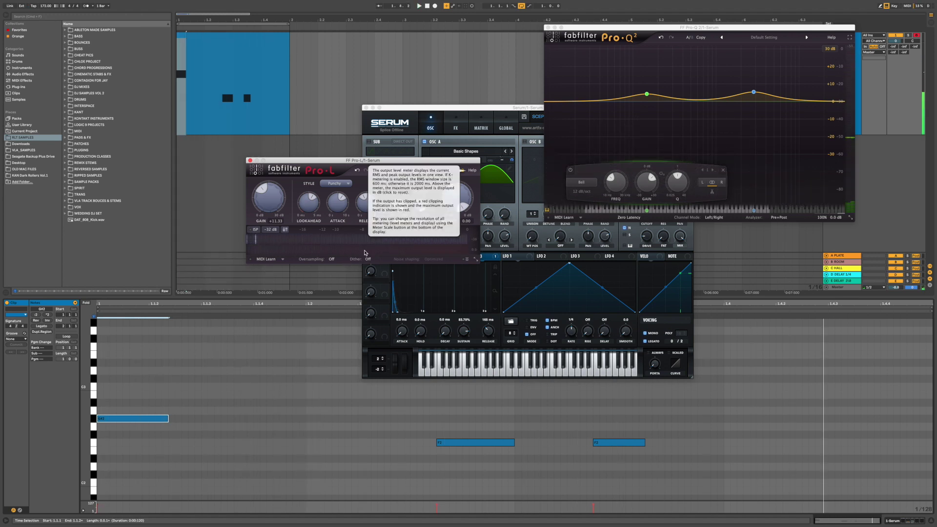
left_click(332, 259)
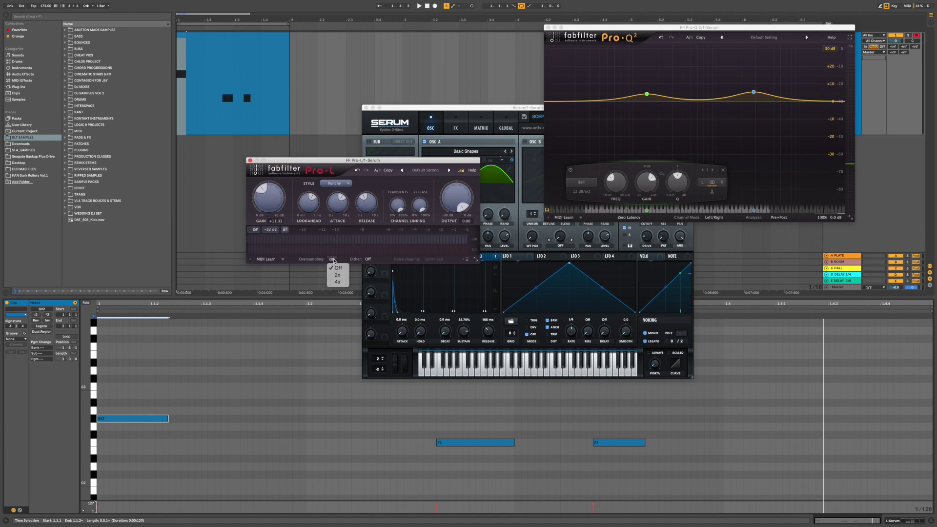
left_click(336, 282)
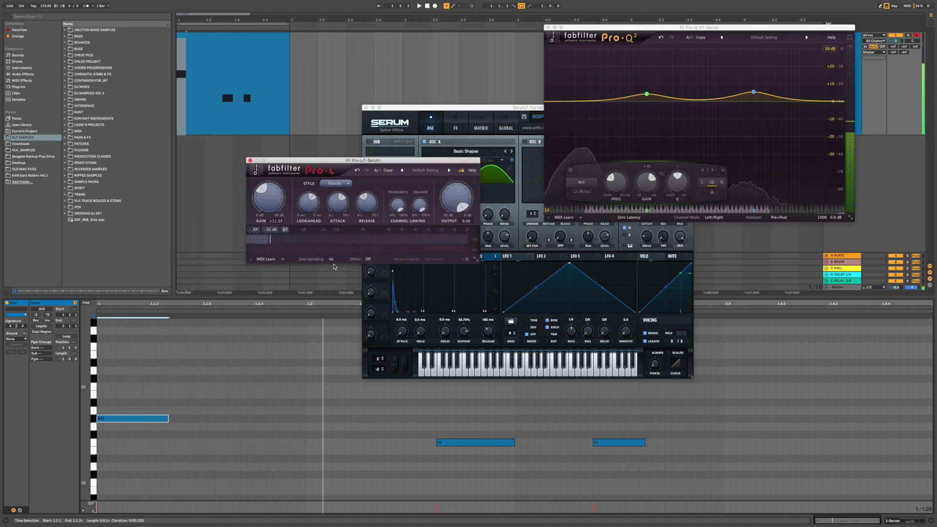
Close the Pro-L, Serum and Pro-Q plugin windows.
left_click(250, 161)
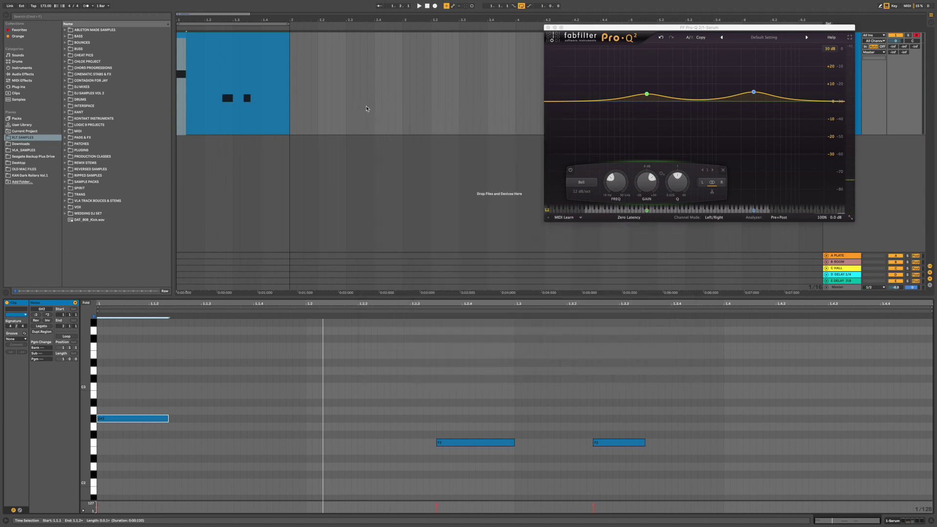
left_click(364, 108)
left_click(548, 27)
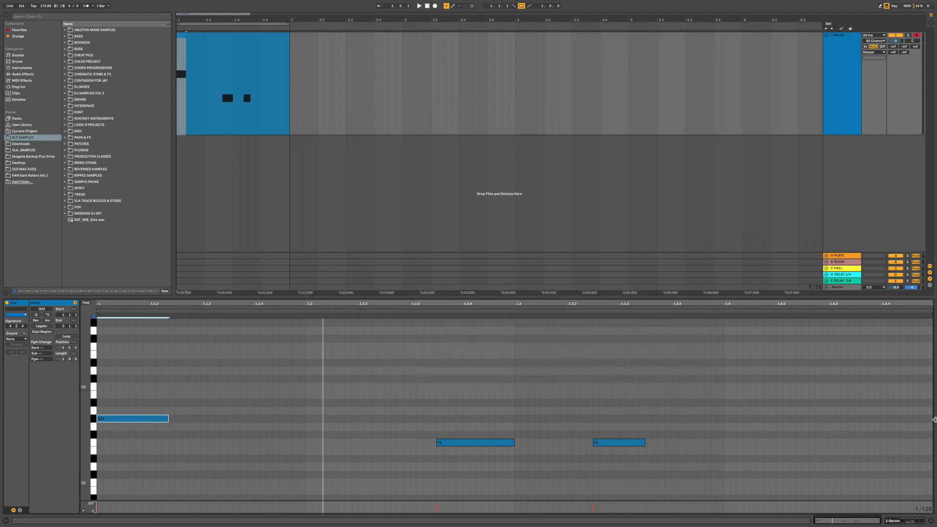
Hide the piano roll and show the Serum track's device chain.
left_click(933, 522)
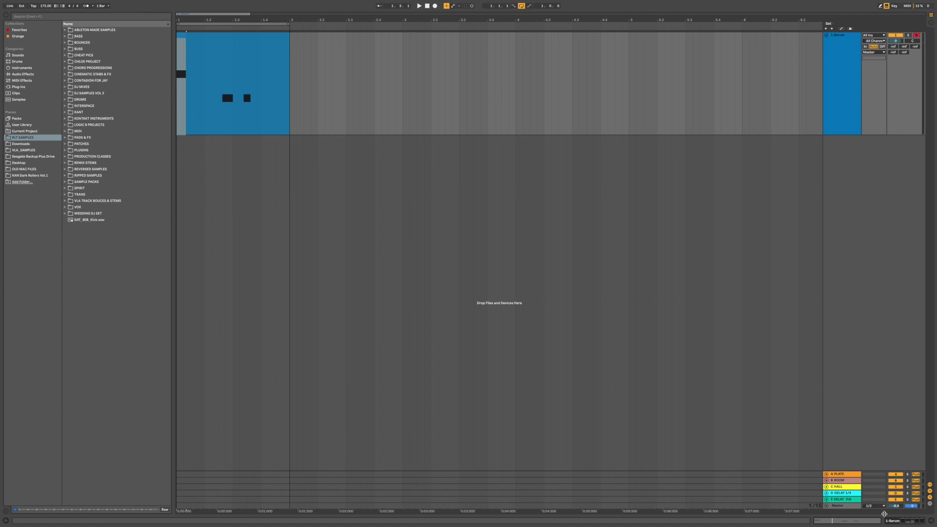
left_click(855, 180)
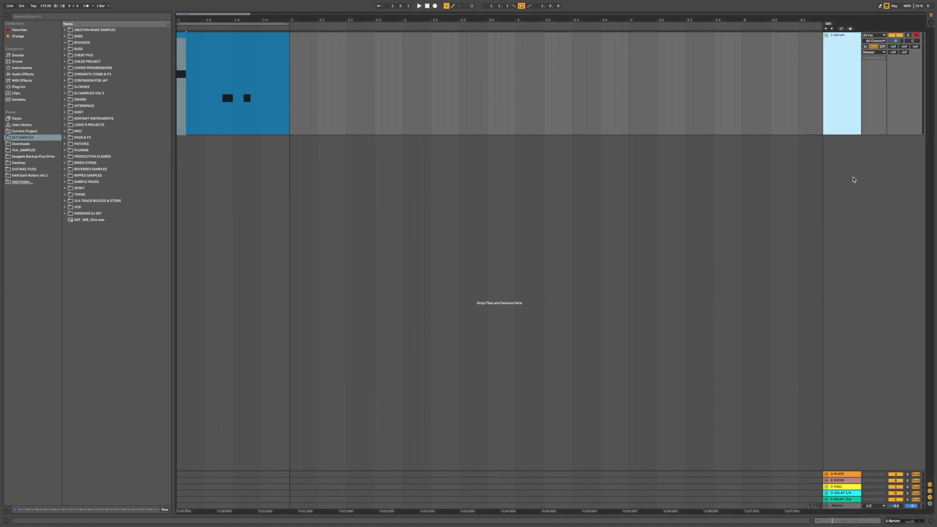
left_click(891, 521)
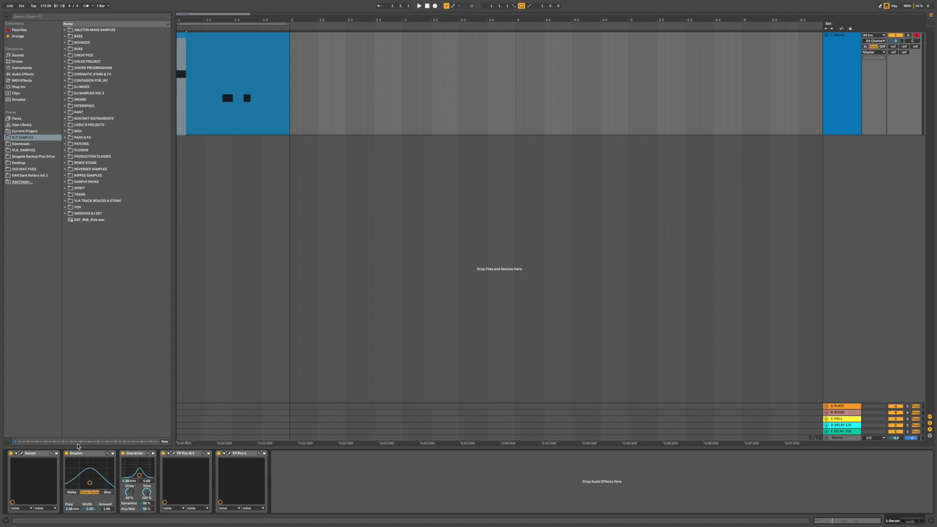
left_click(46, 456)
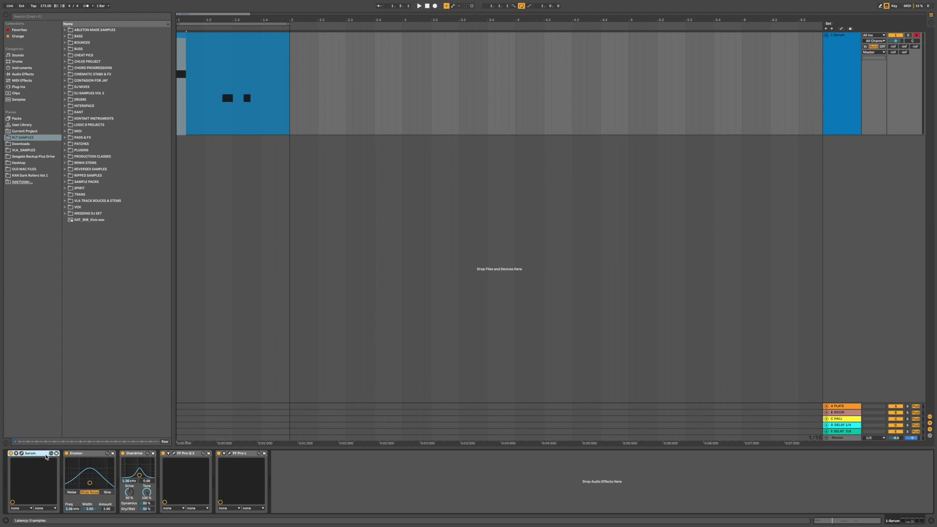